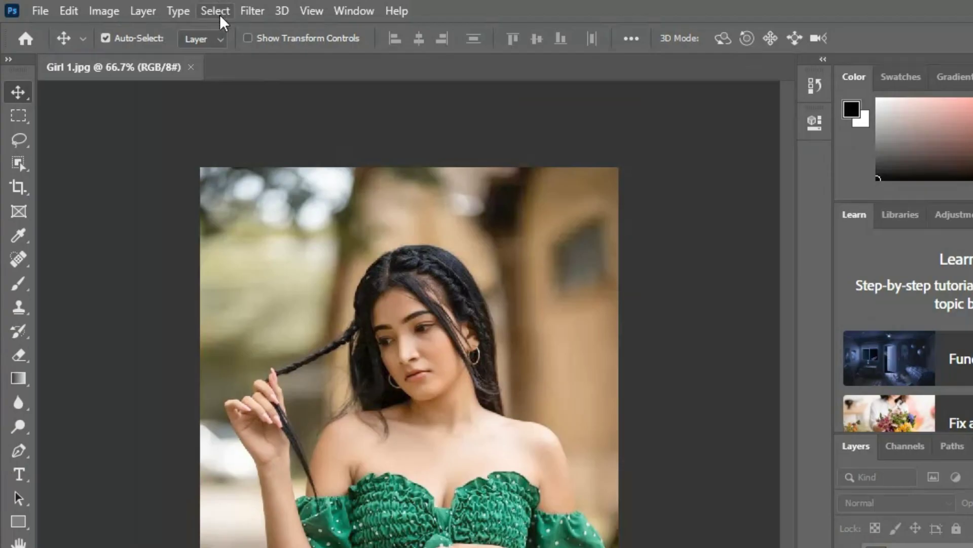
Select the woman automatically with the Subject command and add a layer mask that hides the background
left_click(221, 18)
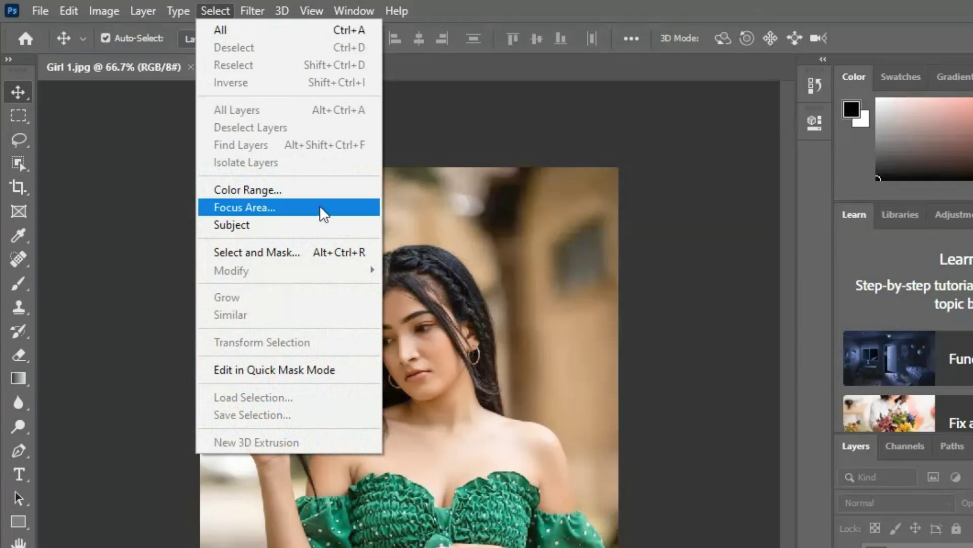
left_click(350, 225)
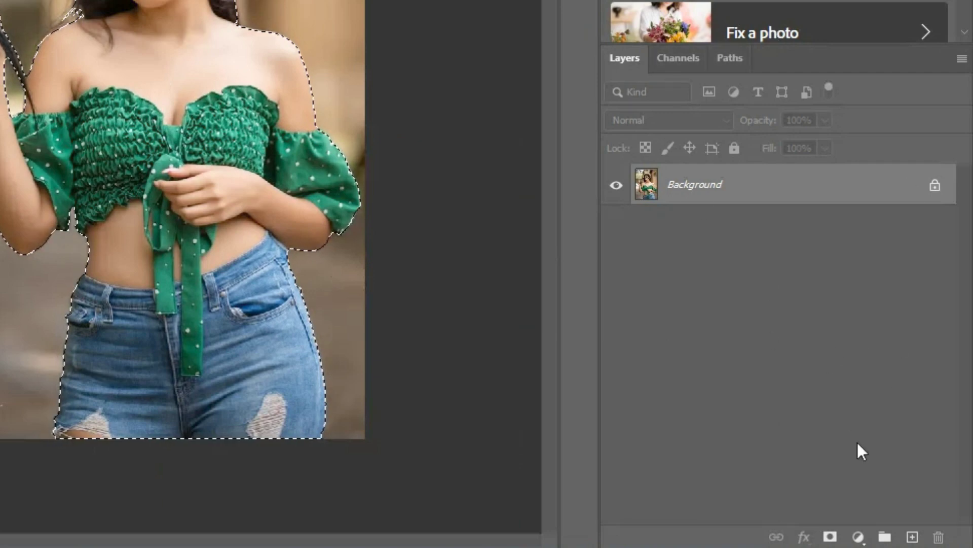
left_click(830, 537)
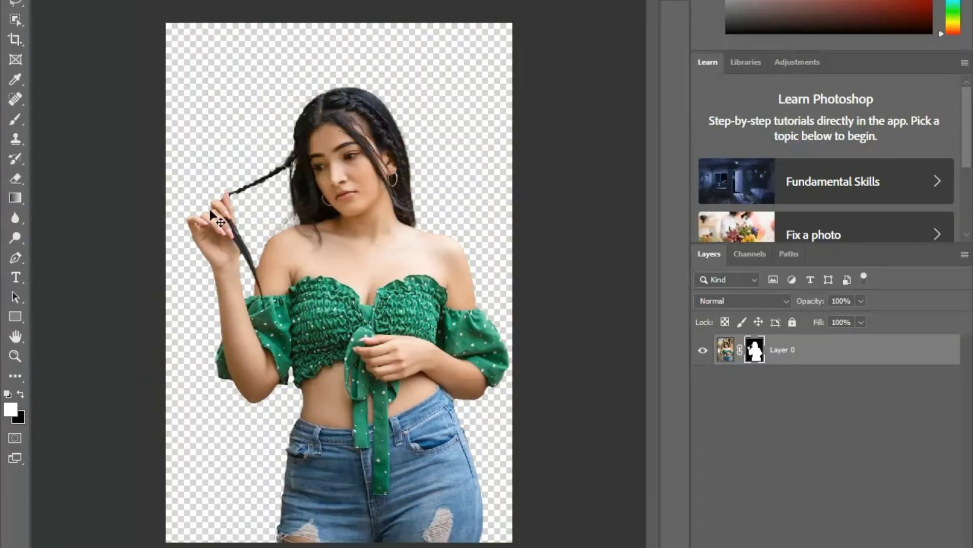
Examine the edges of the masked woman close up, from her shoulders and hair to her jeans
key("ctrl+plus")
key("ctrl+plus")
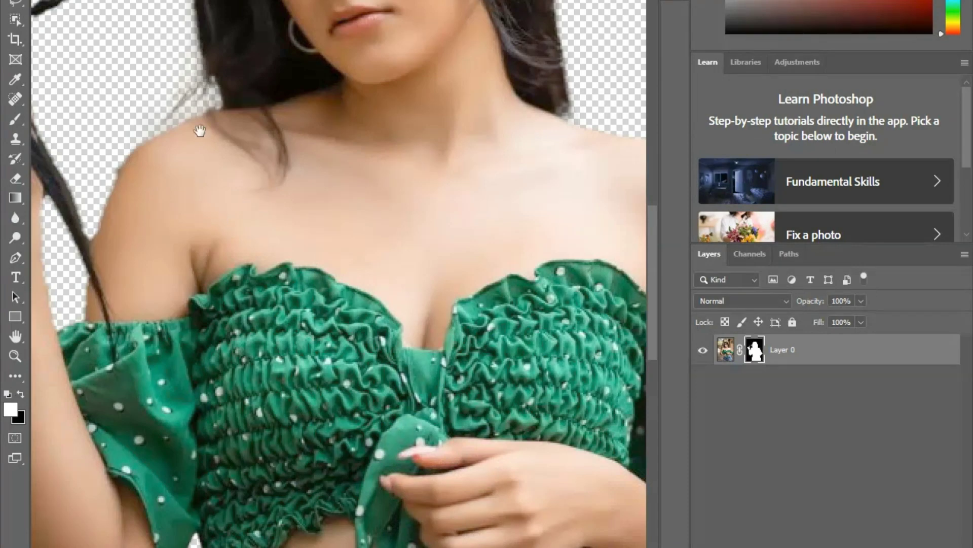
left_click_drag(299, 219, 107, 102)
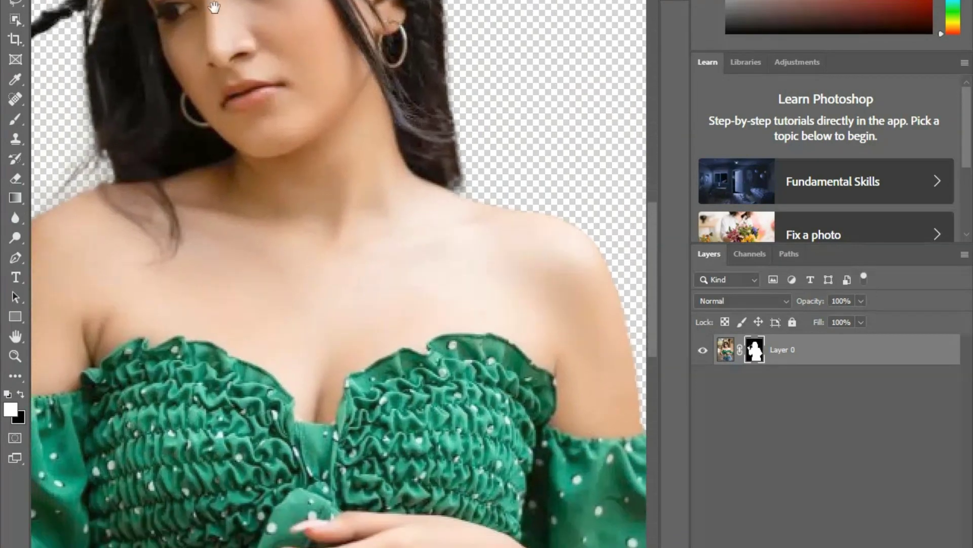
left_click_drag(143, 290, 263, 95)
left_click_drag(325, 395, 290, 28)
left_click_drag(388, 471, 285, 446)
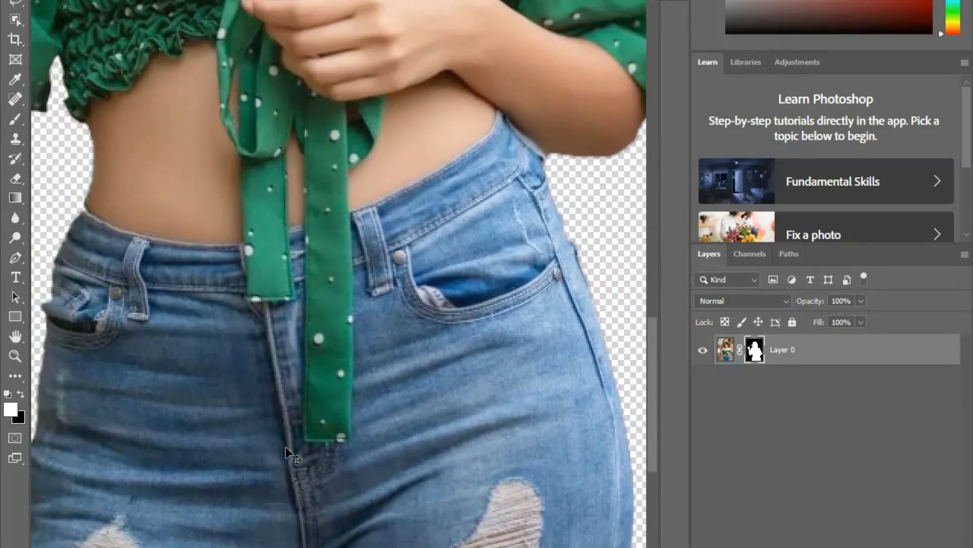
key("ctrl+0")
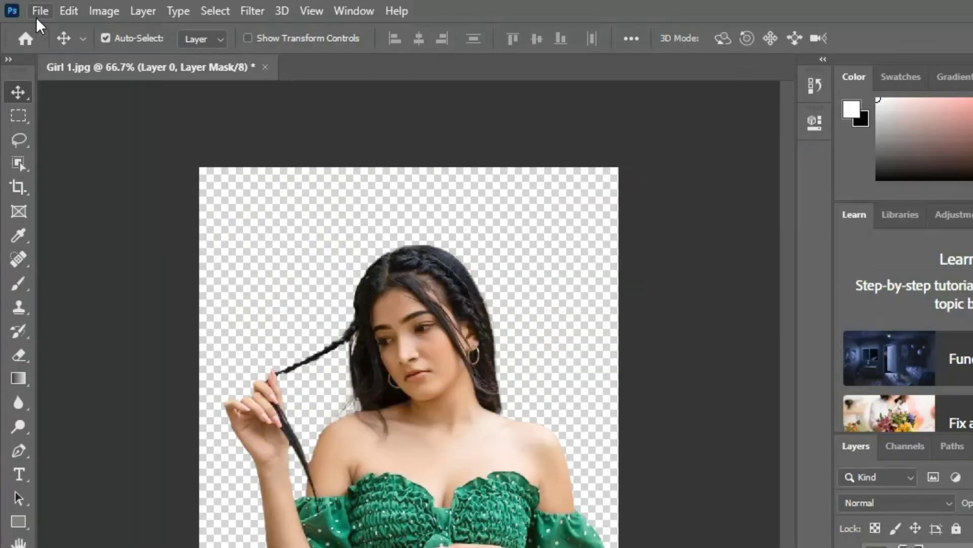
Close the Girl 1.jpg document without saving its changes
left_click(37, 18)
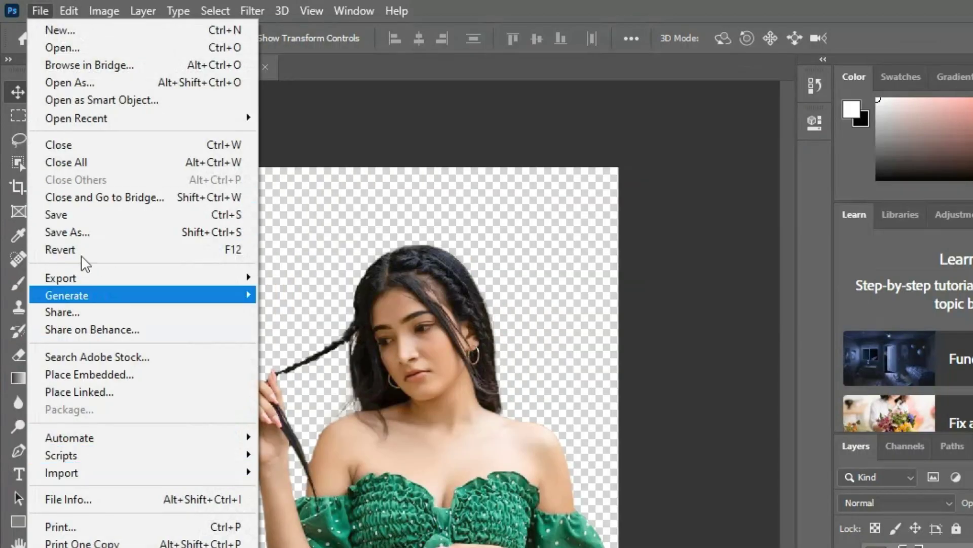
left_click(351, 125)
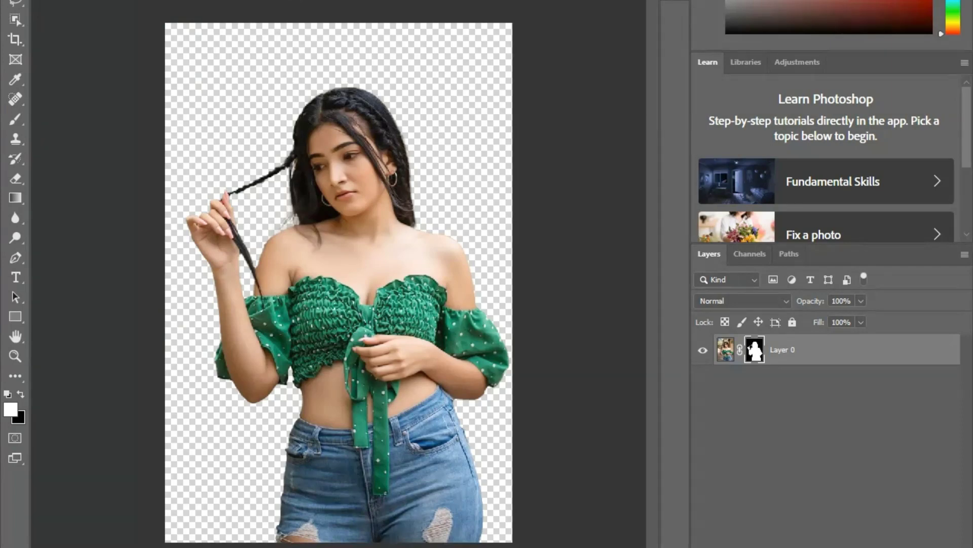
key("ctrl+w")
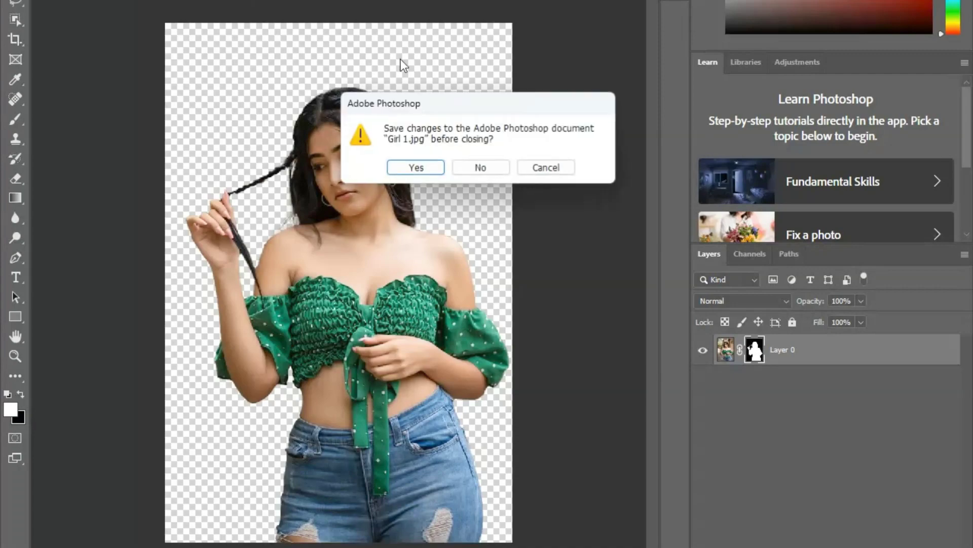
left_click(481, 167)
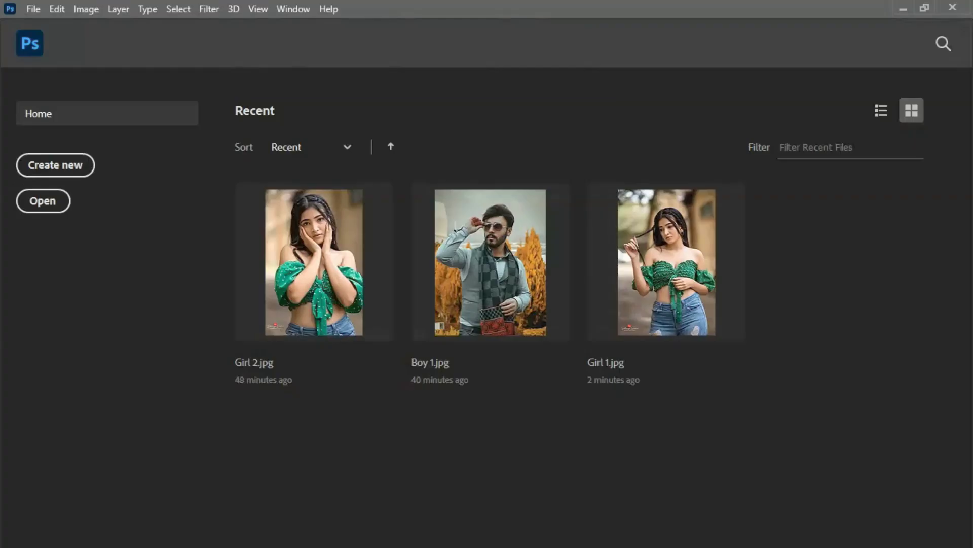
Open the Boy 1 picture from the Images folder in File Explorer and enter the Select and Mask workspace
key("alt+Tab")
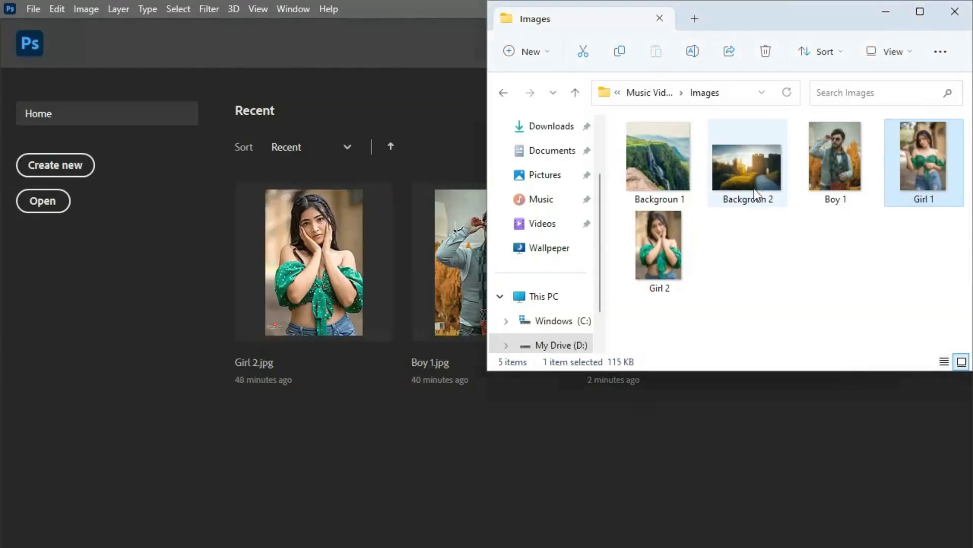
left_click(832, 151)
left_click_drag(834, 152, 375, 337)
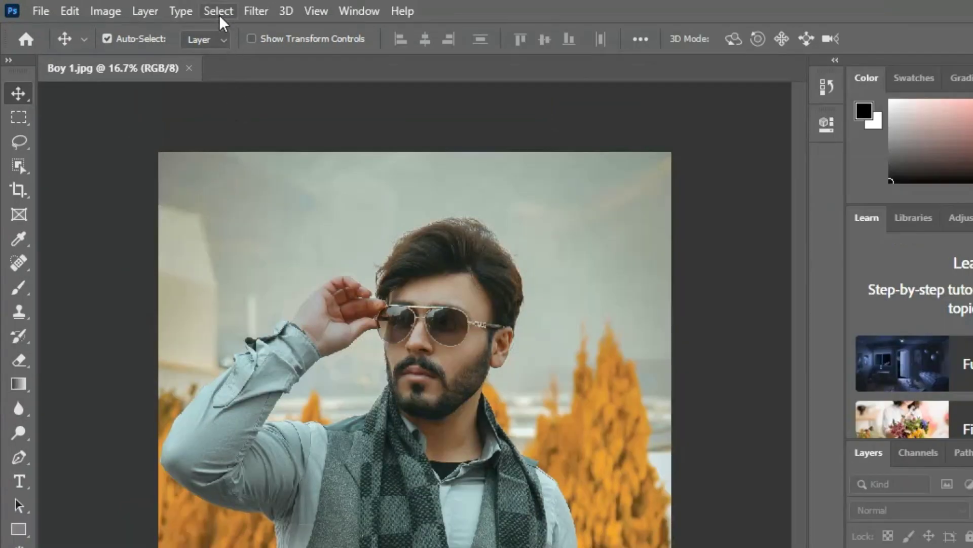
left_click(219, 11)
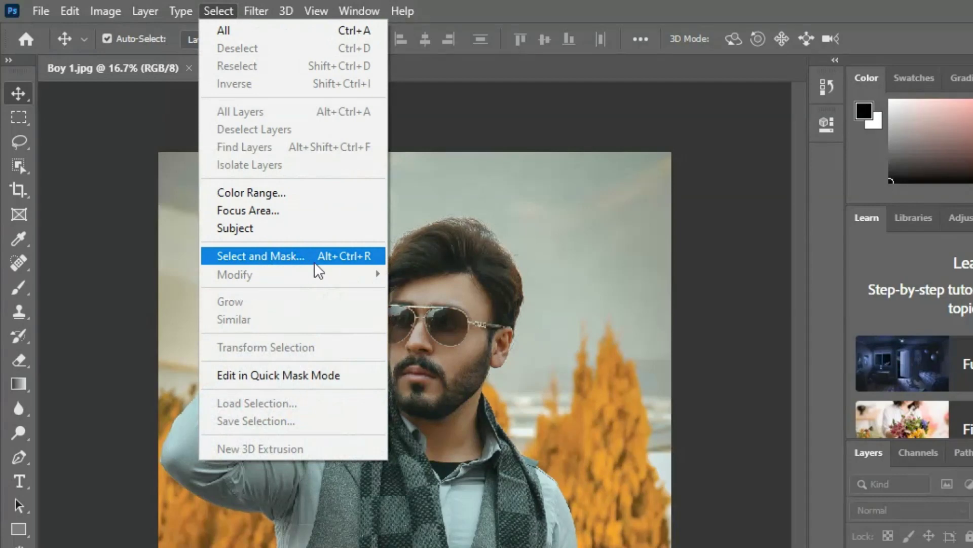
left_click(342, 255)
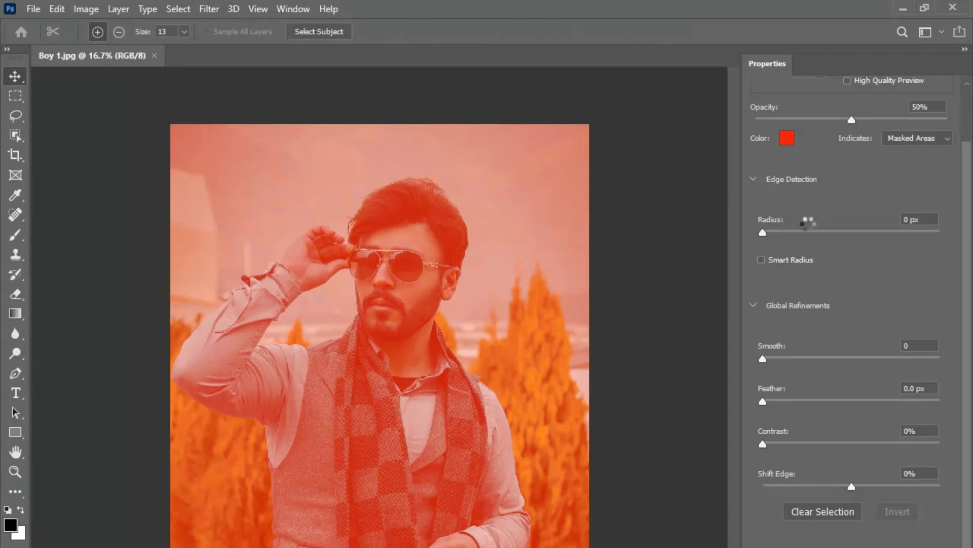
Set the Edge Detection radius to 4 px and look through the available view modes
left_click_drag(763, 233, 927, 237)
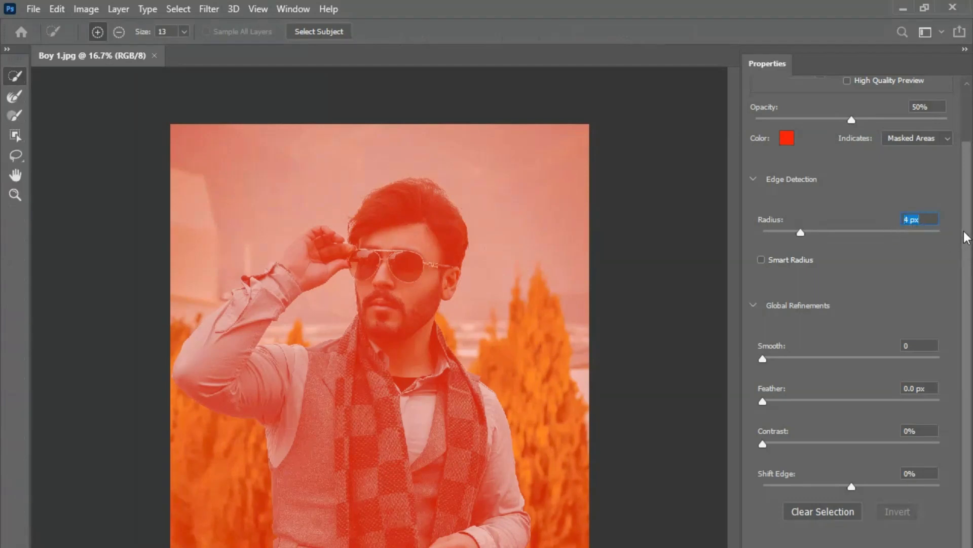
scroll(970, 231, "up", 2)
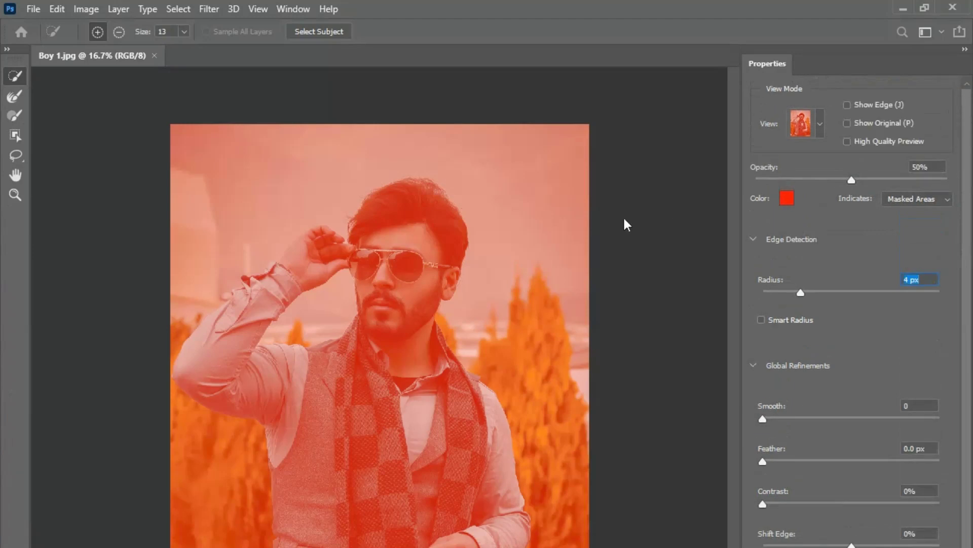
left_click(819, 124)
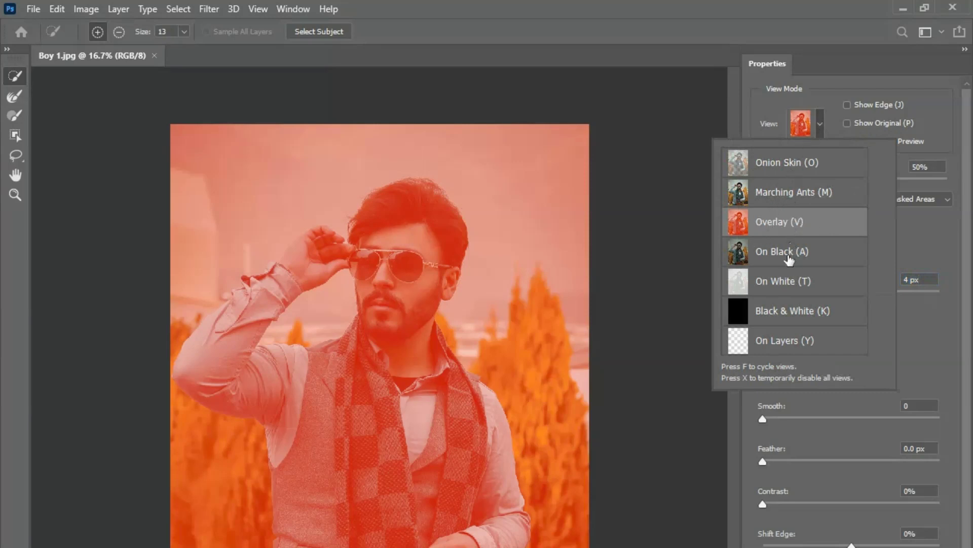
left_click(792, 260)
left_click(675, 232)
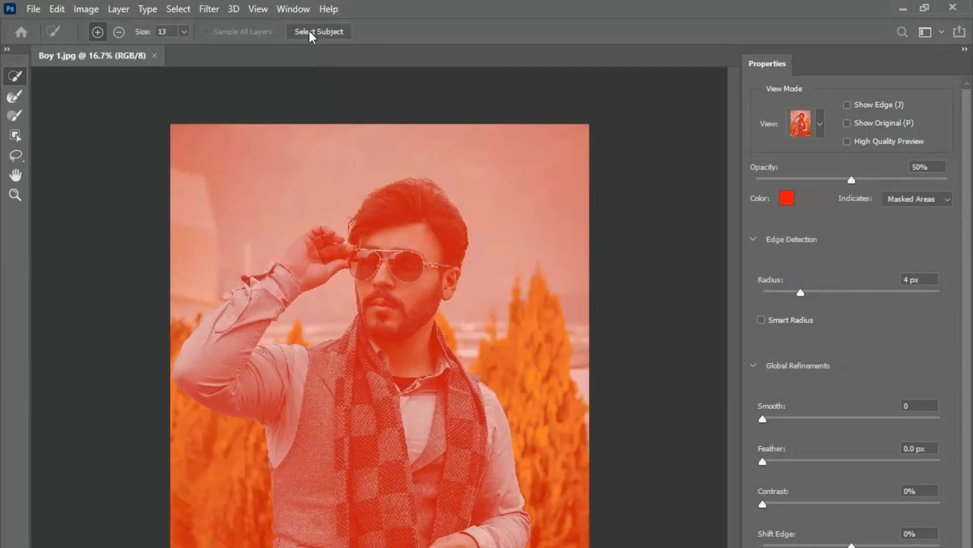
Select the man automatically with Select Subject and check the selection edge around his hair
left_click(335, 32)
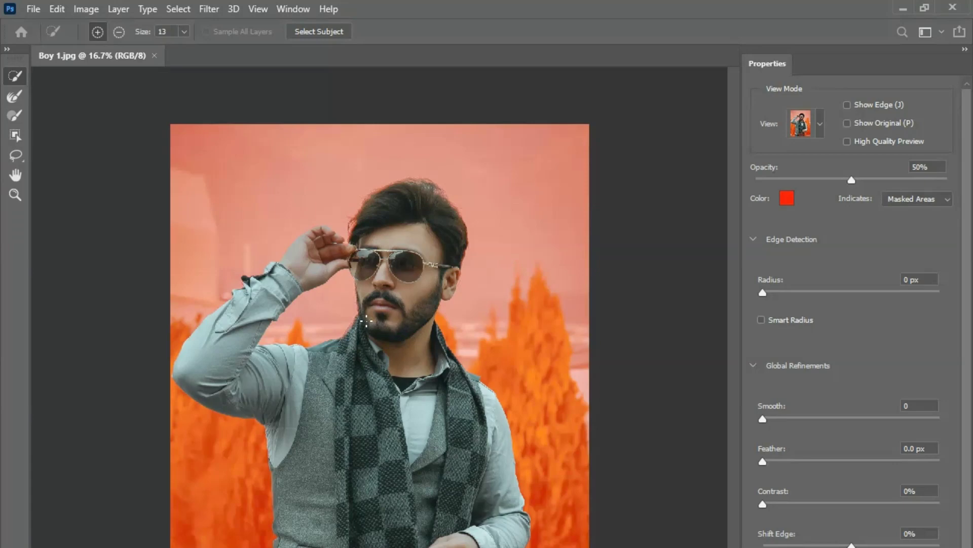
key("ctrl+plus")
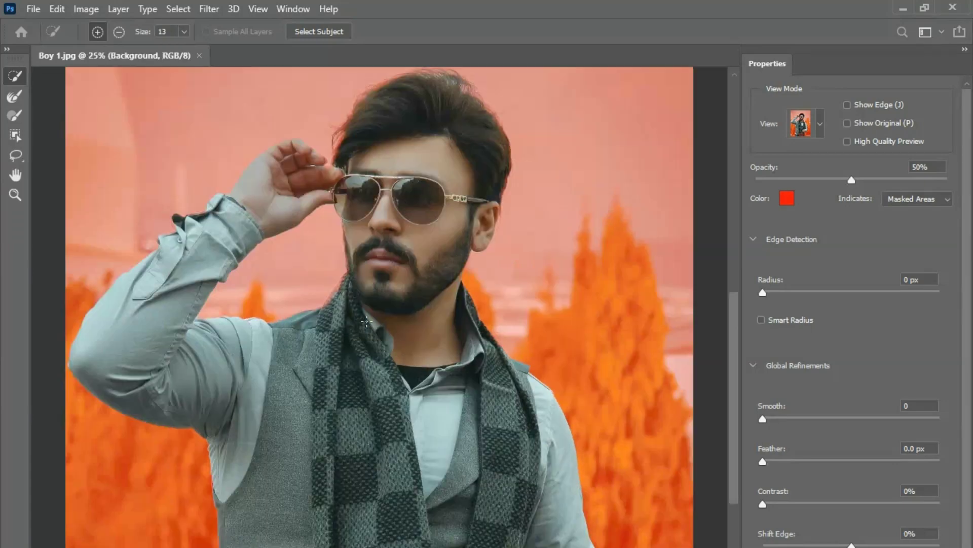
key("ctrl+plus")
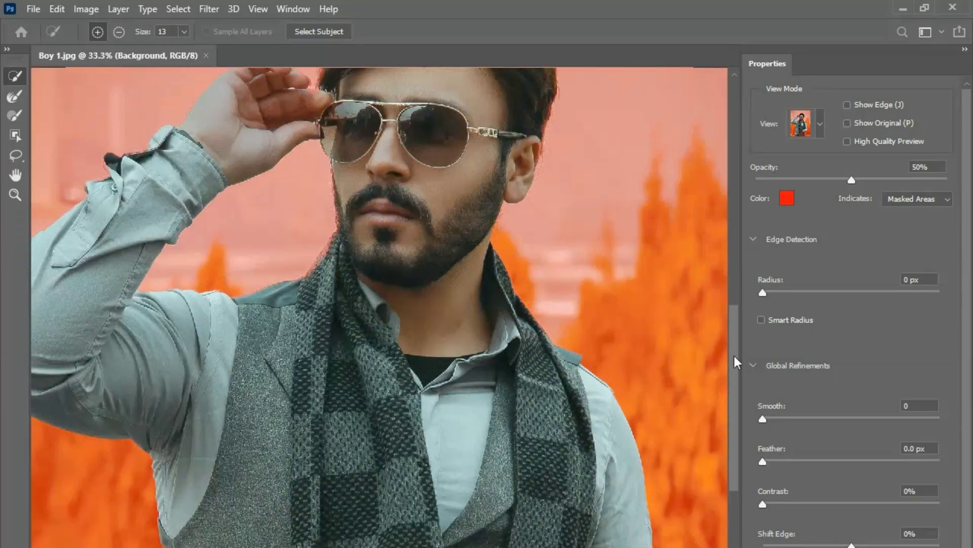
scroll(730, 335, "up", 5)
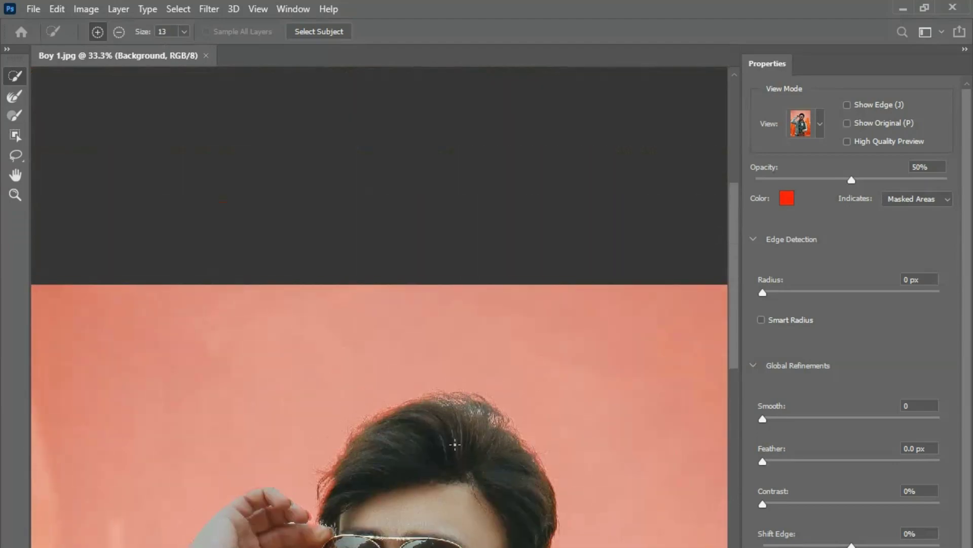
key("ctrl+plus")
key("ctrl+plus")
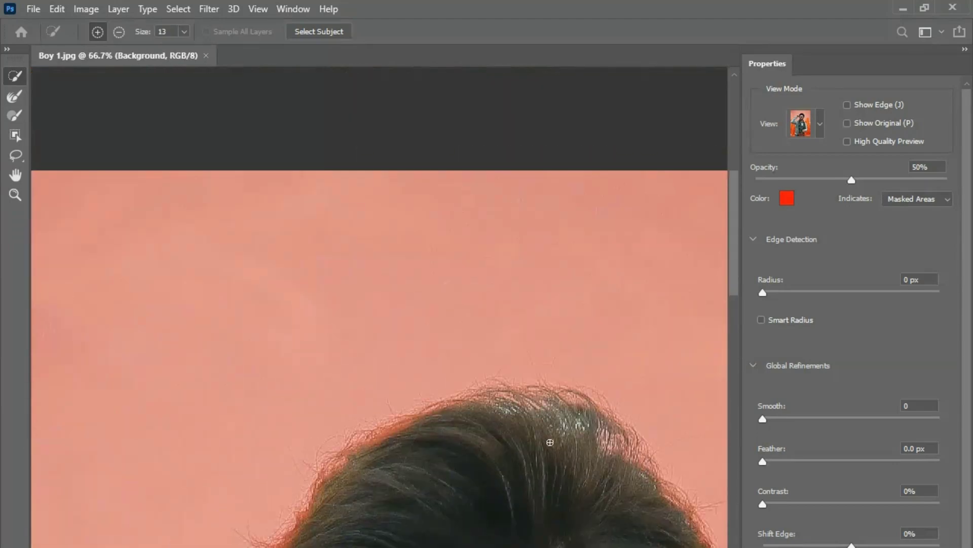
Switch to the Refine Edge Brush and set its size to 69 px
left_click(14, 96)
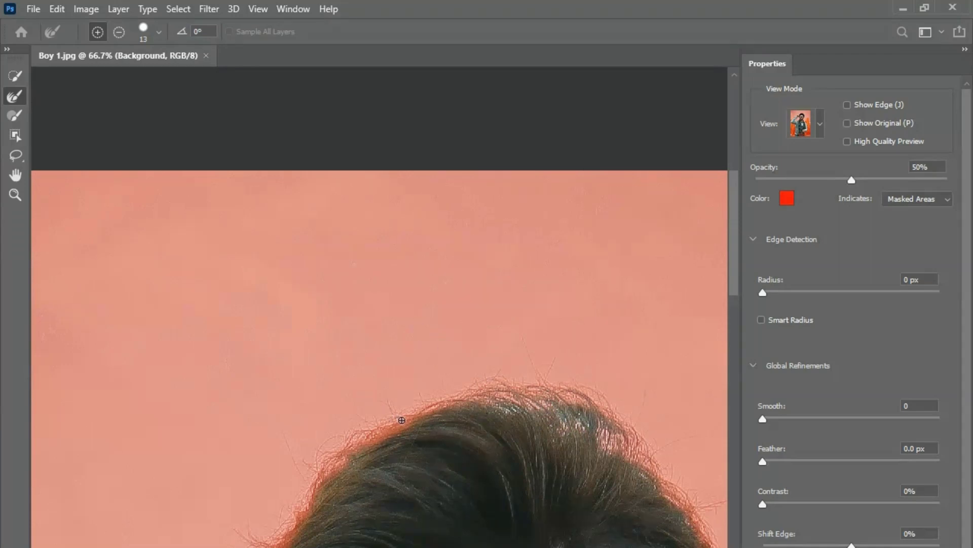
right_click(550, 373)
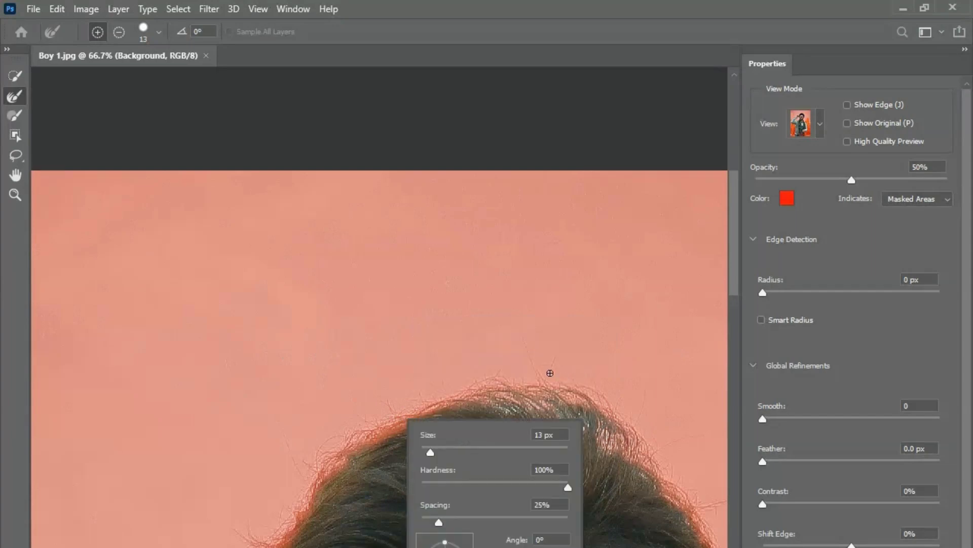
left_click_drag(430, 452, 449, 453)
left_click_drag(450, 453, 473, 452)
left_click(496, 406)
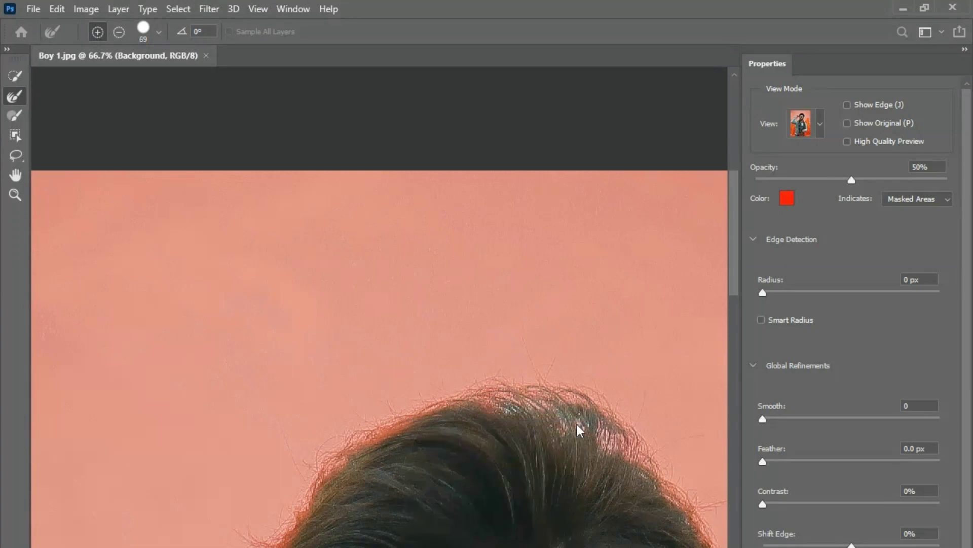
Brush along the upper edge of the man's hair to refine the selection around the fine strands
mouse_move(604, 429)
left_mouse_down()
mouse_move(531, 415)
mouse_move(598, 429)
mouse_move(460, 406)
mouse_move(530, 404)
mouse_move(609, 432)
mouse_move(570, 411)
mouse_move(583, 426)
mouse_move(466, 400)
mouse_move(550, 400)
mouse_move(605, 418)
mouse_move(679, 471)
left_mouse_up()
left_click_drag(626, 446, 655, 484)
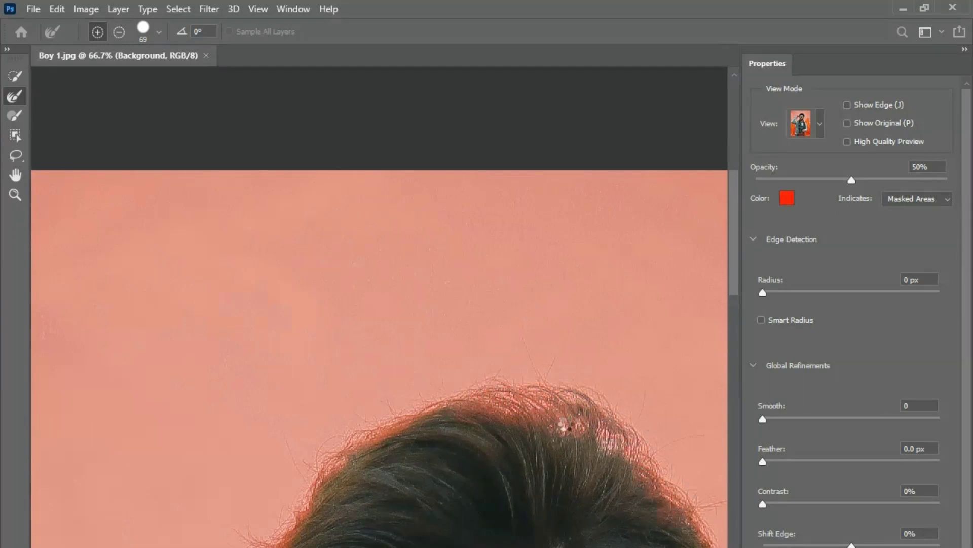
key("ctrl+minus")
key("ctrl+minus")
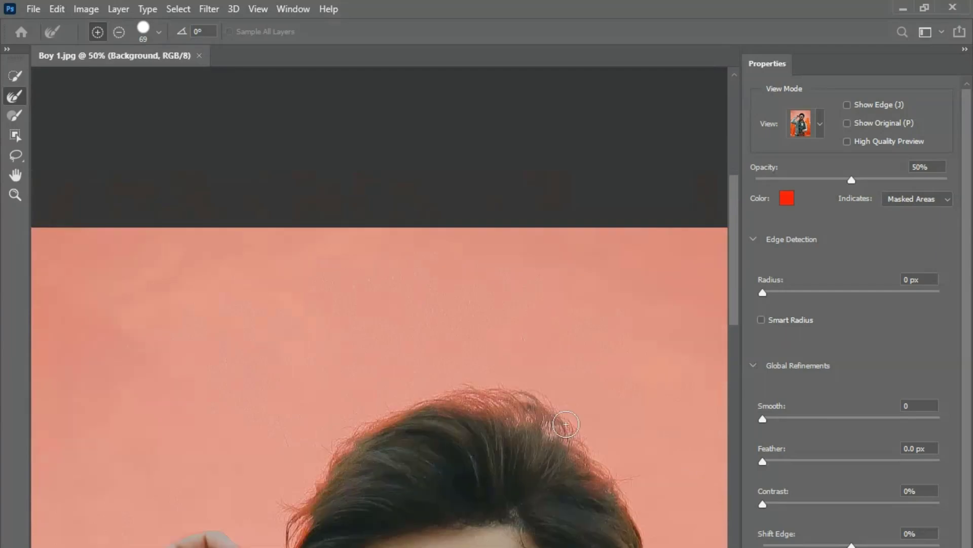
key("ctrl+minus")
key("ctrl+minus")
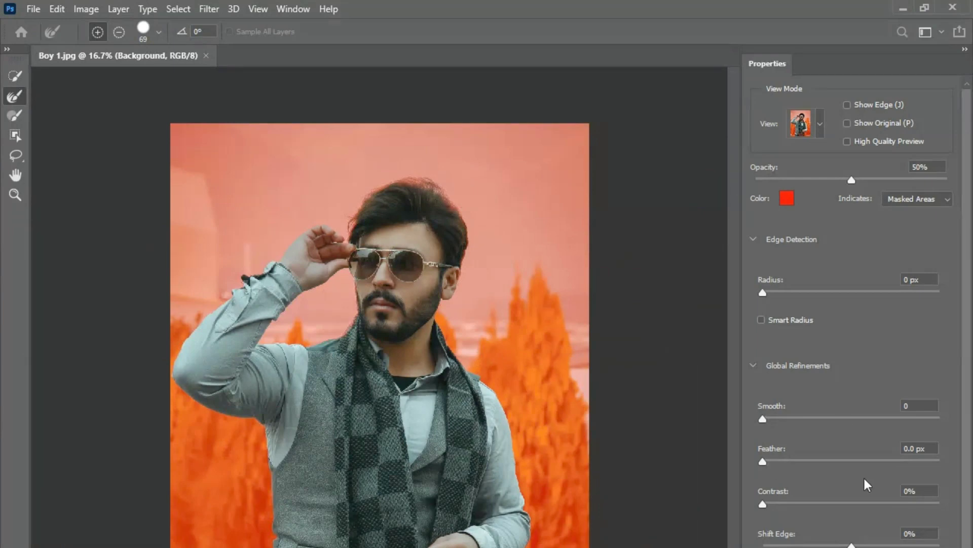
Set the output to New Layer with Layer Mask and apply the refined selection of the man
scroll(886, 401, "down", 3)
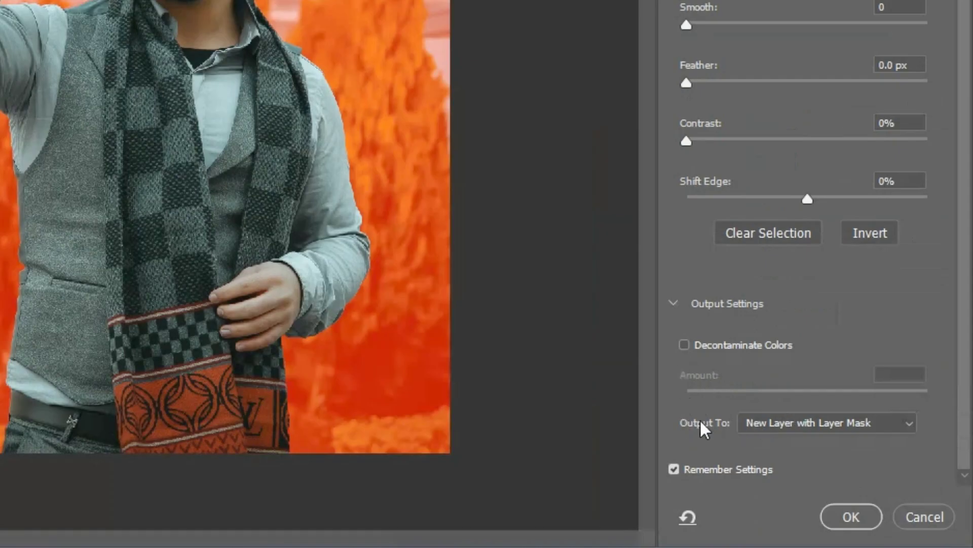
left_click(783, 422)
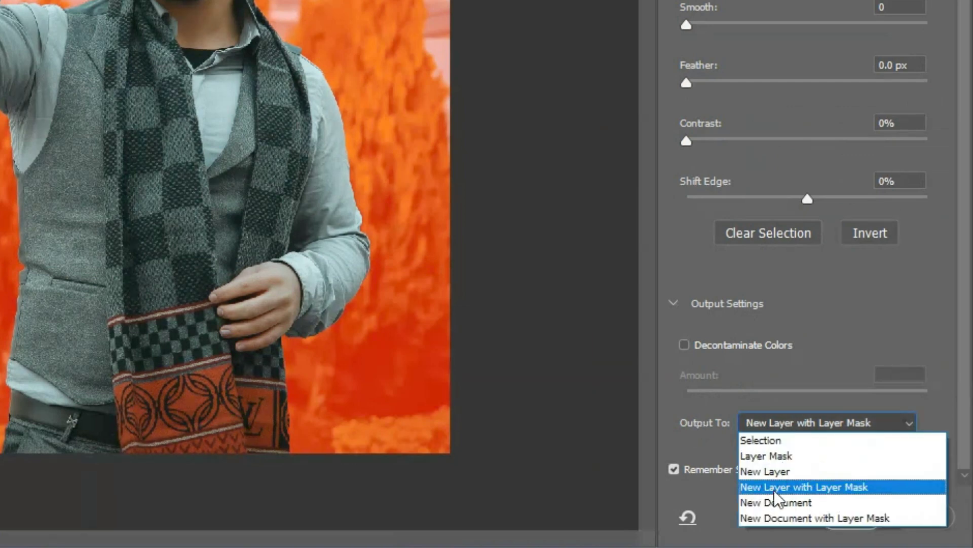
left_click(850, 487)
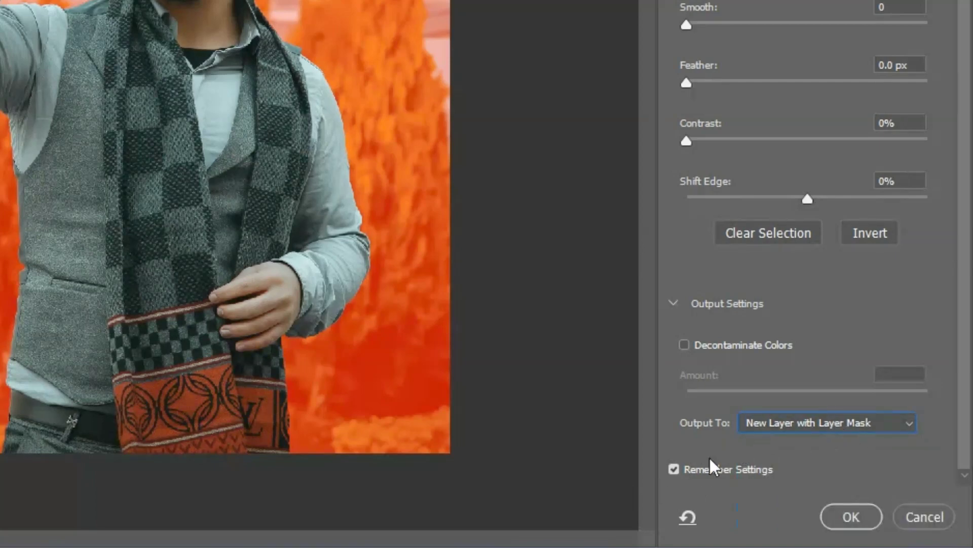
left_click(673, 469)
left_click(857, 513)
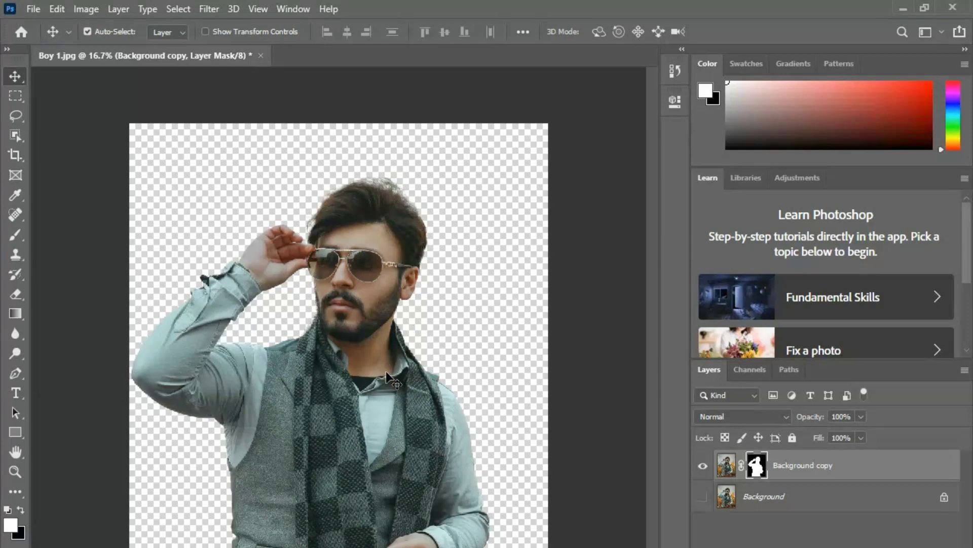
Examine the masked cutout up close, checking the fine strands along the upper edge of the man's hair
key("ctrl")
key("ctrl+plus")
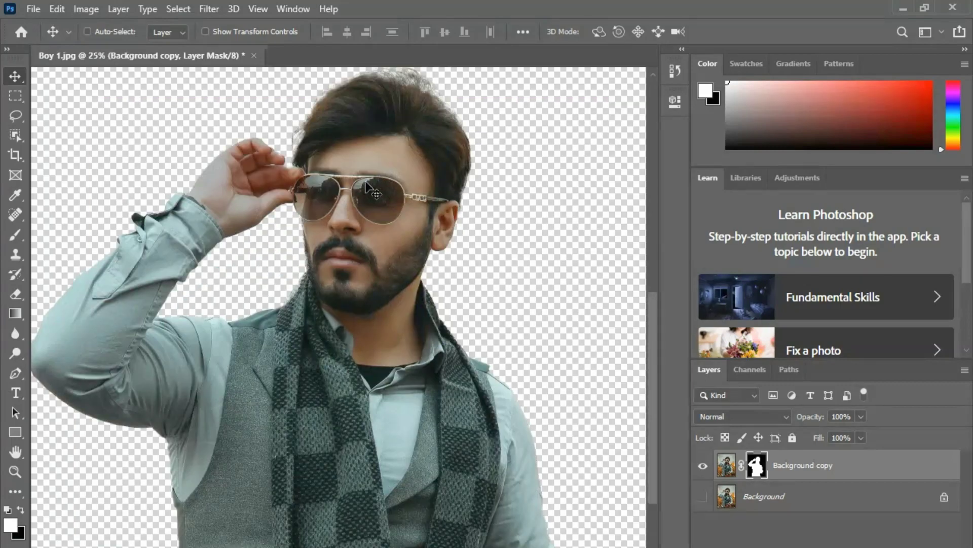
key("ctrl+plus")
scroll(655, 317, "down", 2)
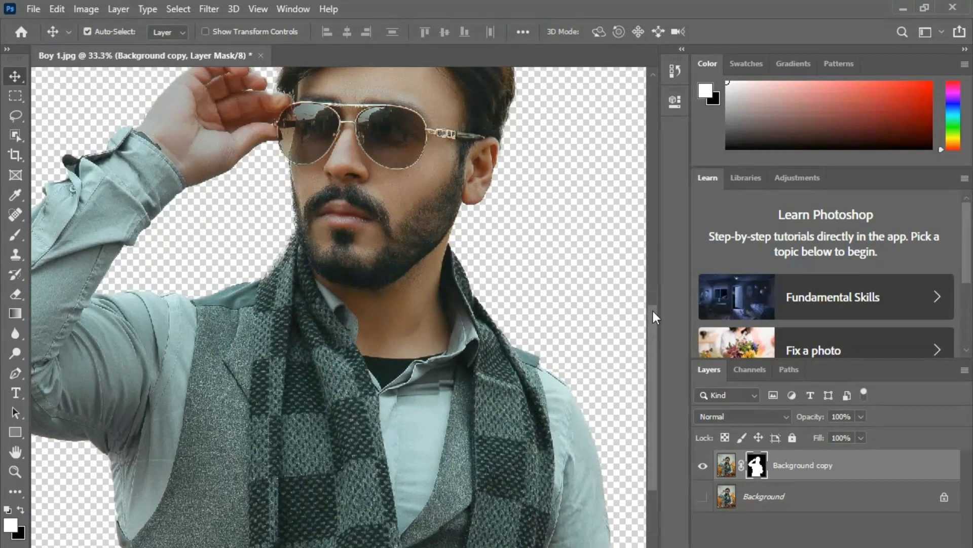
left_click_drag(653, 312, 653, 247)
key("ctrl+plus")
key("ctrl+plus")
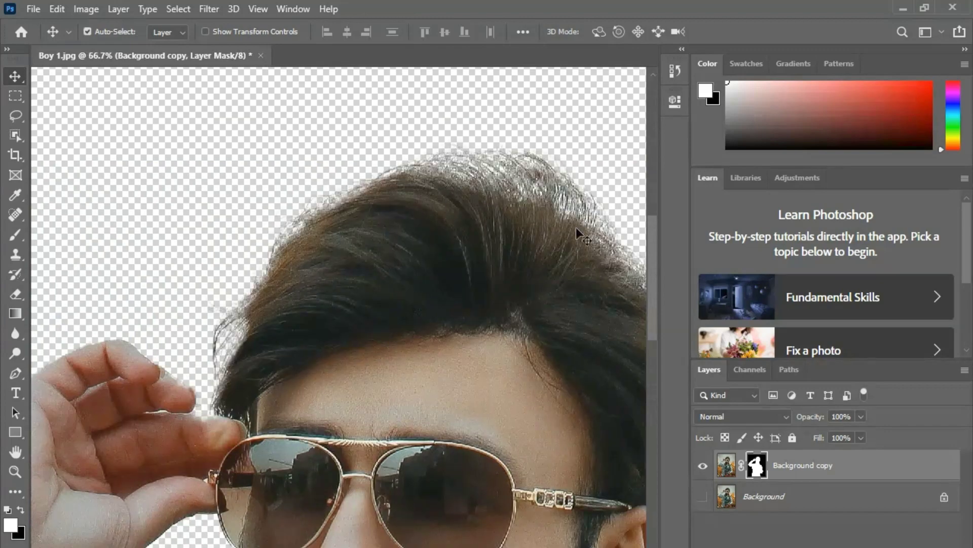
key("ctrl+minus")
key("ctrl+minus")
key("ctrl+minus")
key("ctrl+minus")
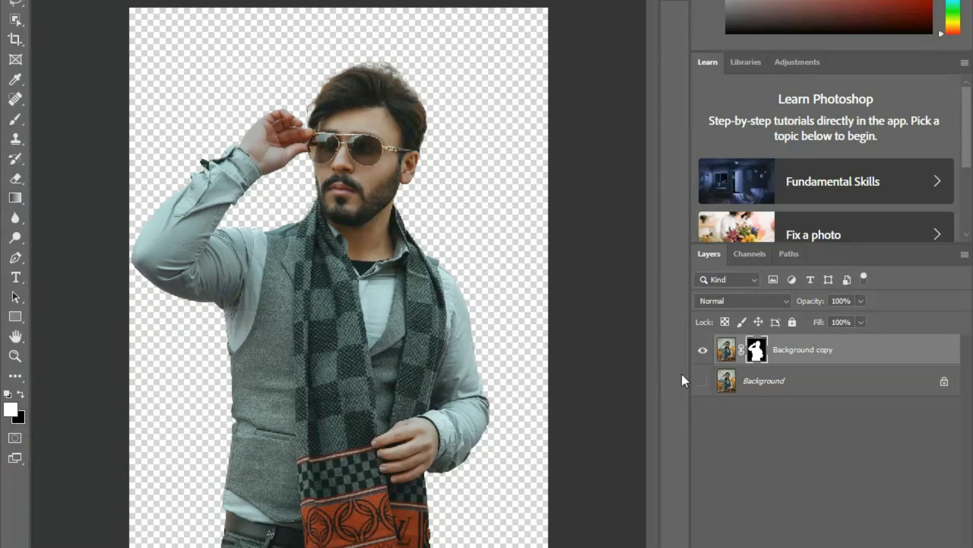
Toggle the original Background layer's visibility repeatedly to compare the photo with the cutout, leaving that layer hidden
left_click(702, 382)
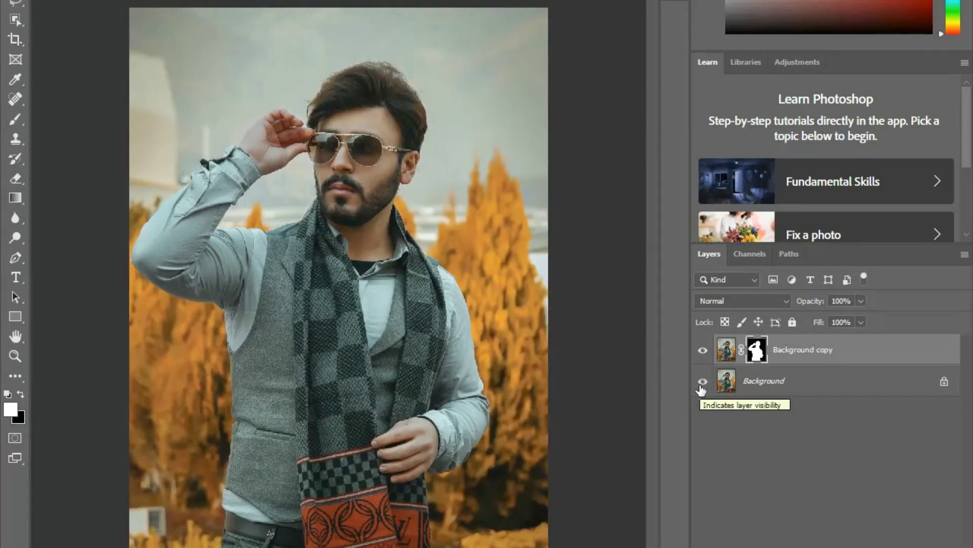
left_click(702, 382)
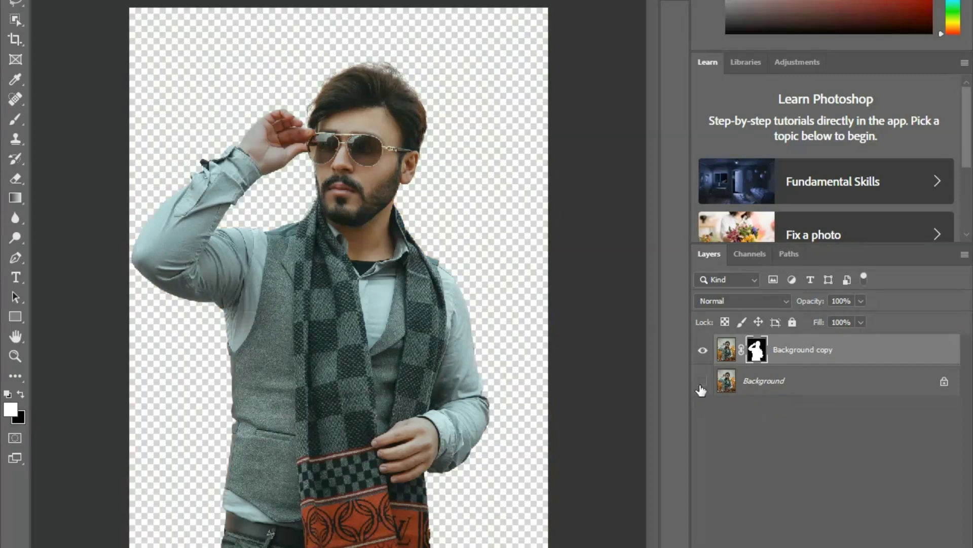
left_click(701, 385)
left_click(702, 383)
left_click(702, 385)
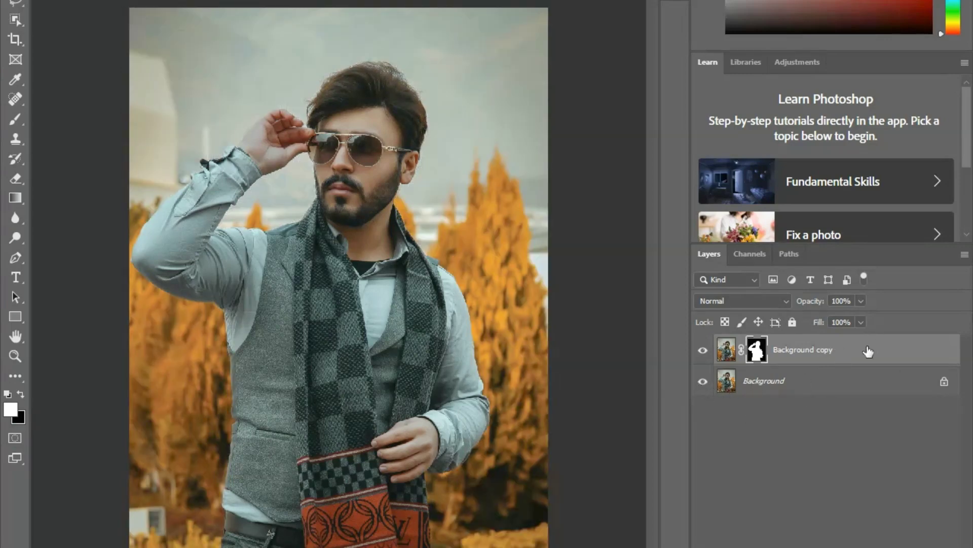
left_click(707, 383)
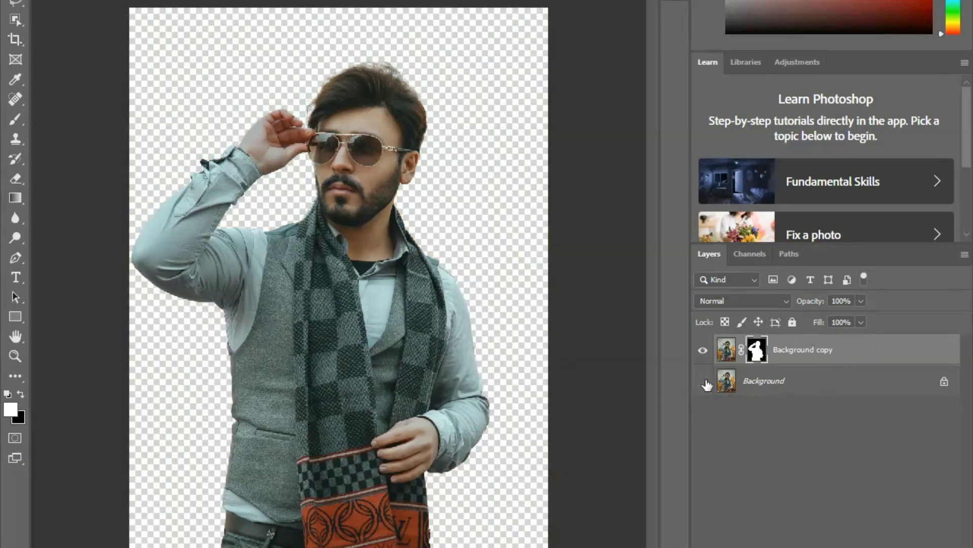
left_click(704, 382)
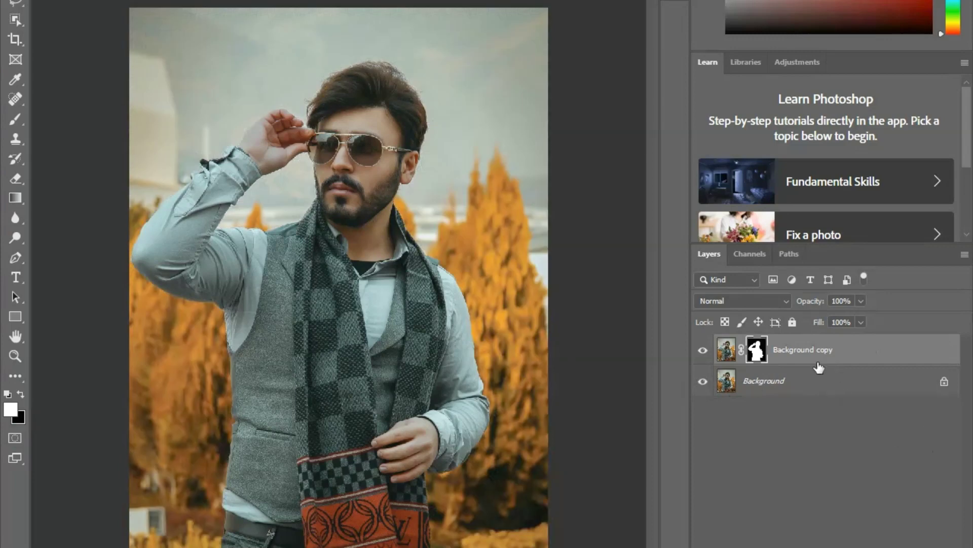
left_click(702, 382)
left_click(701, 383)
left_click(703, 381)
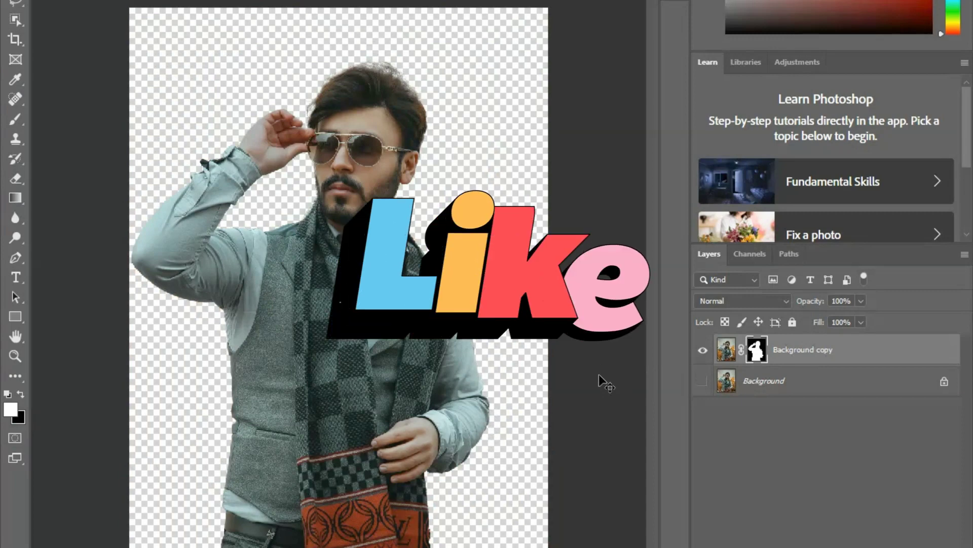